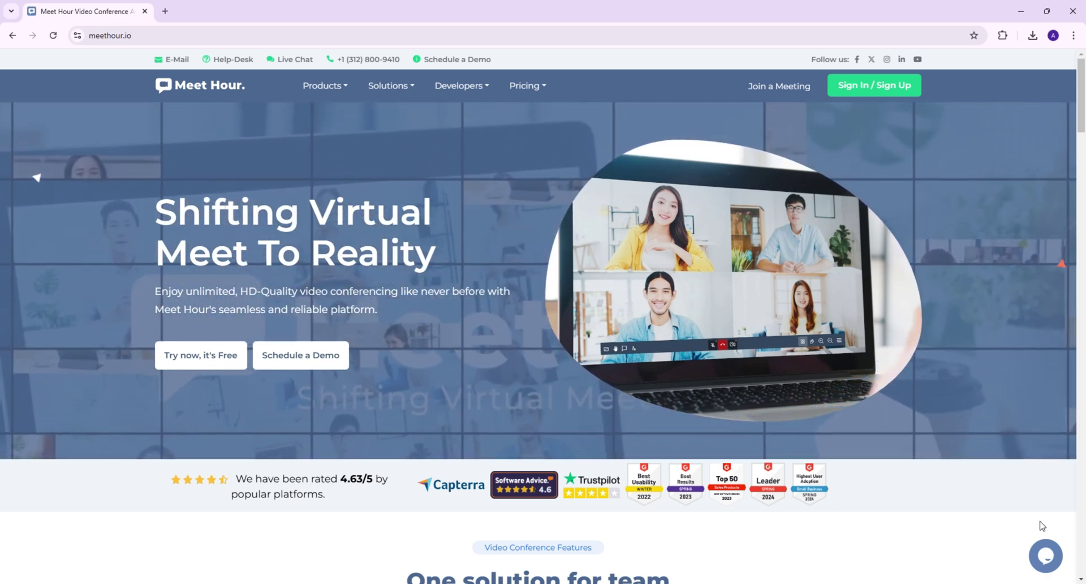
Step: Log in to Meet Hour with the browser's saved credentials
click(855, 88)
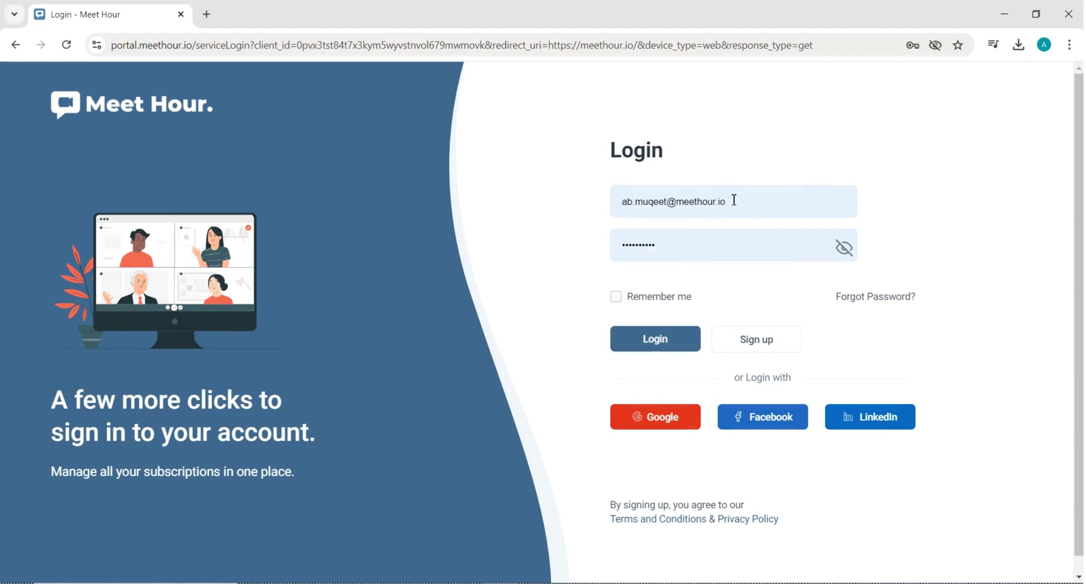
click(707, 247)
click(642, 356)
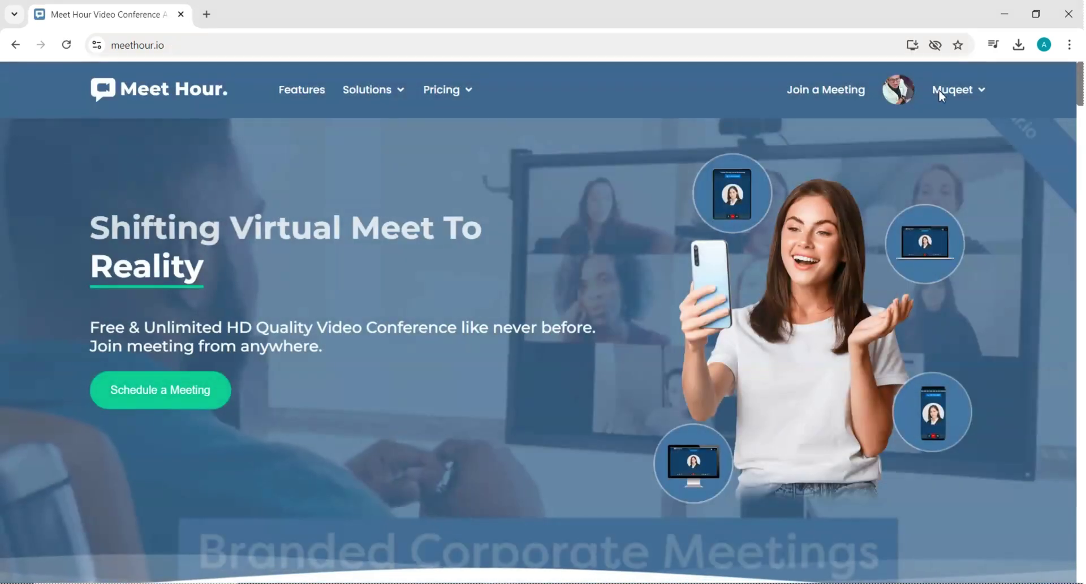
Step: Go to the account dashboard and expand Branded Conference in the sidebar
click(941, 91)
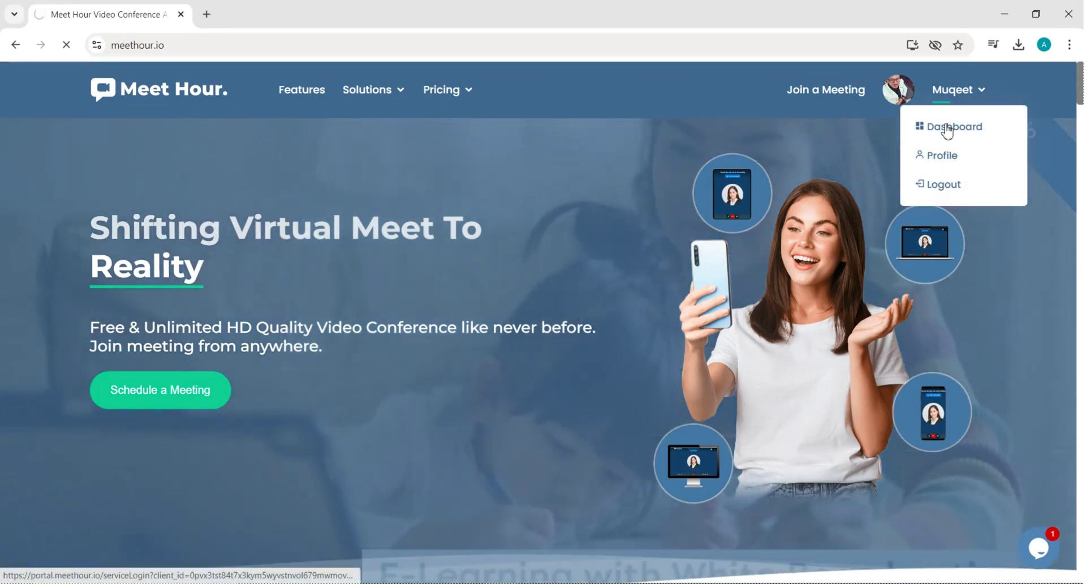
click(947, 129)
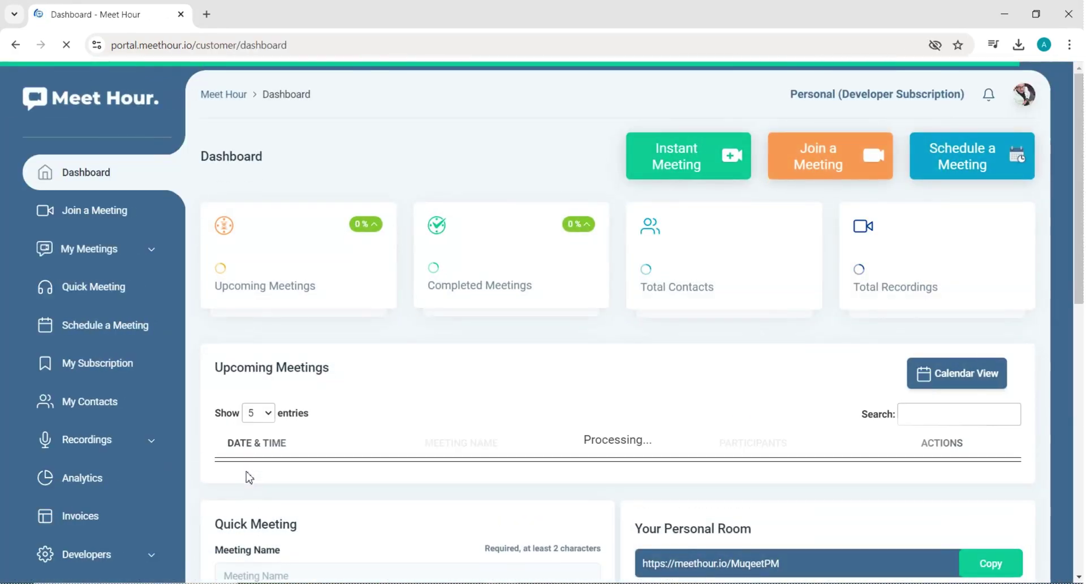
scroll(332, 407, down, 5)
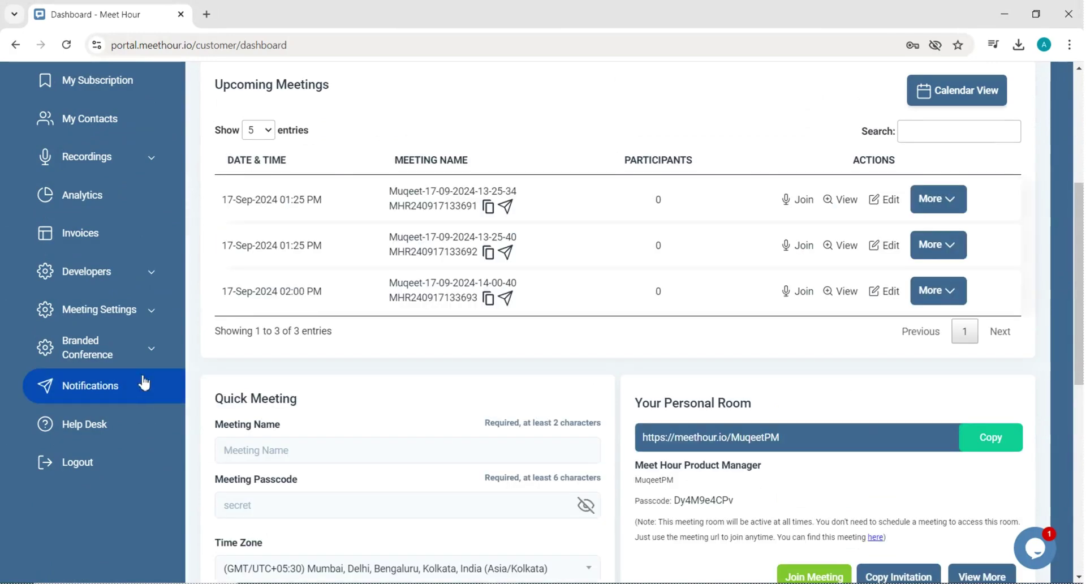
click(134, 362)
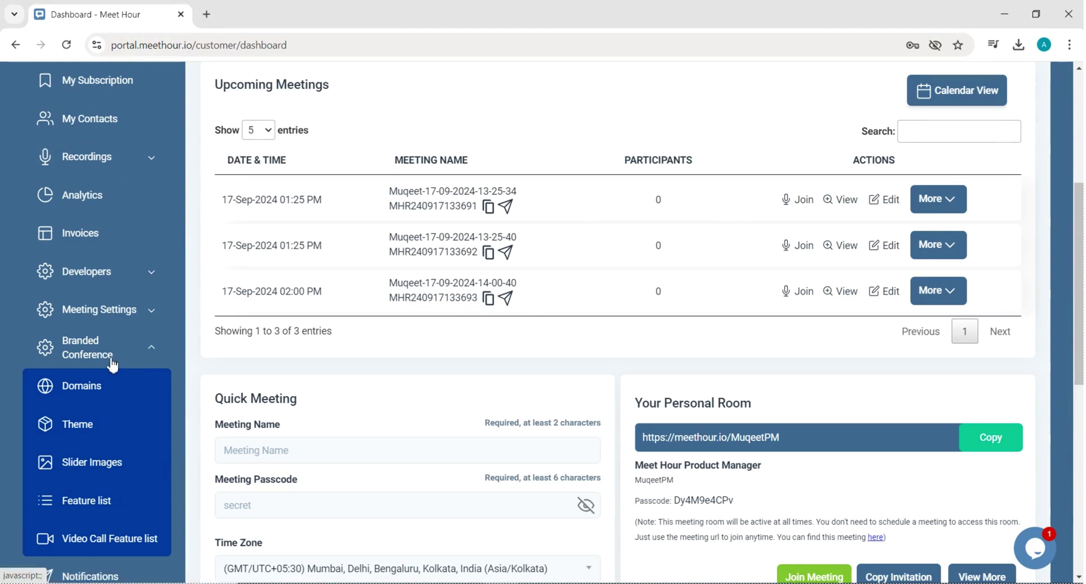
Step: Save the branded conference subdomain as yourcompanyname on the Domains page
click(97, 390)
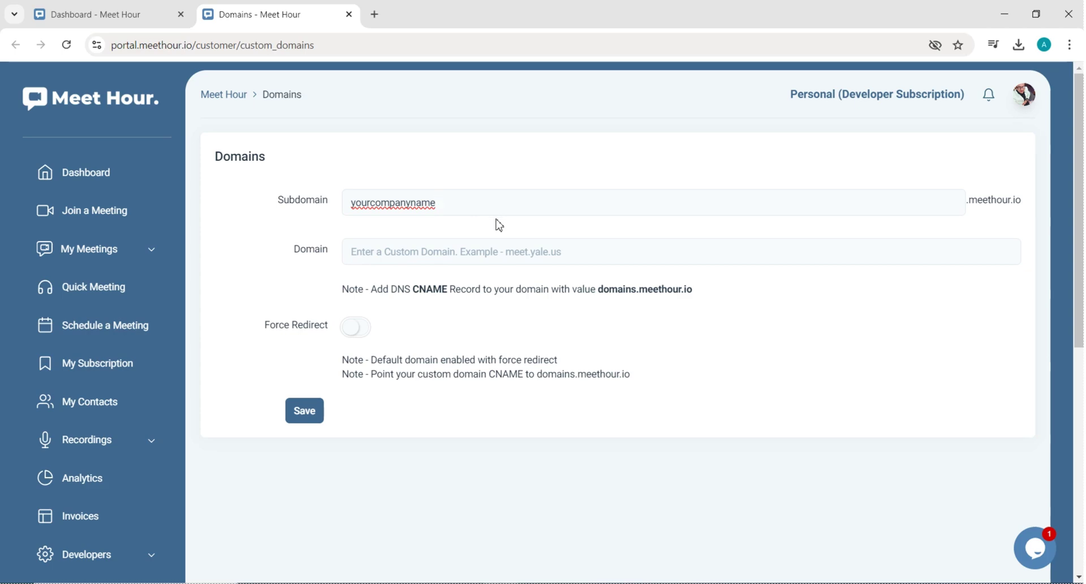
click(377, 258)
click(304, 420)
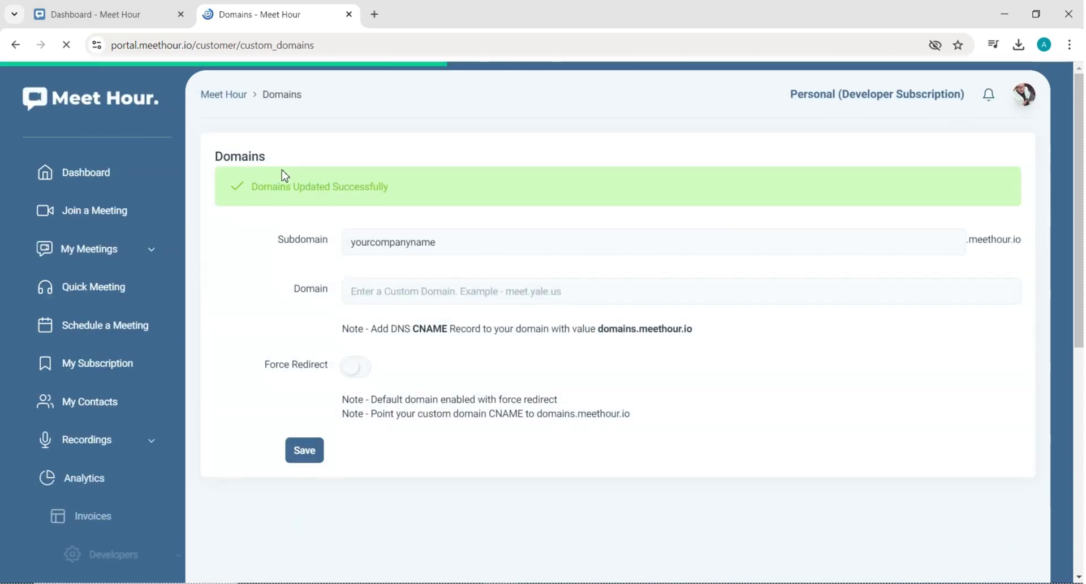
scroll(289, 255, down, 5)
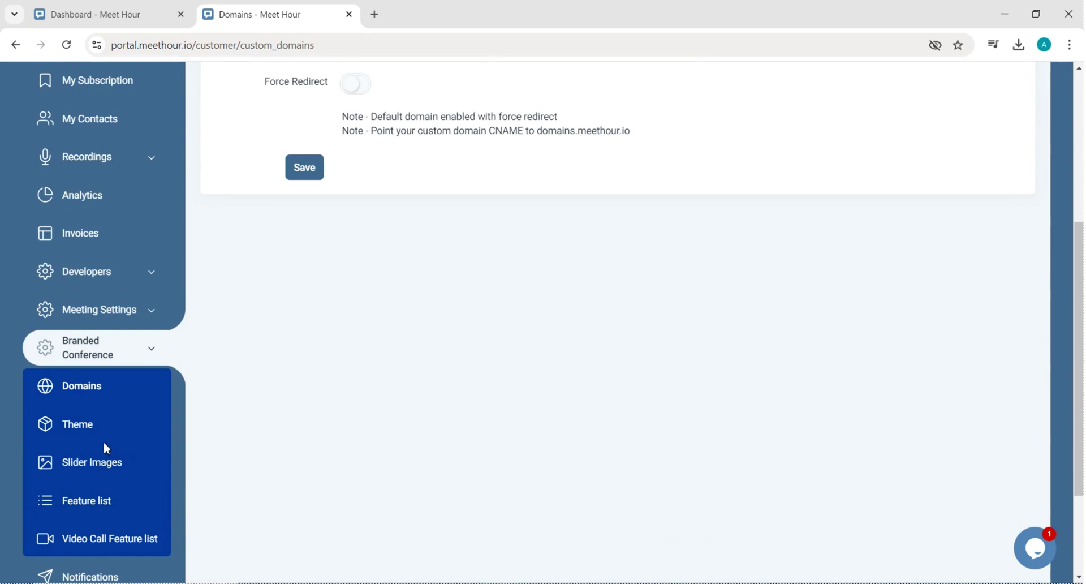
Step: Open the Theme page and review the theme and button colour options, leaving them unchanged
click(80, 429)
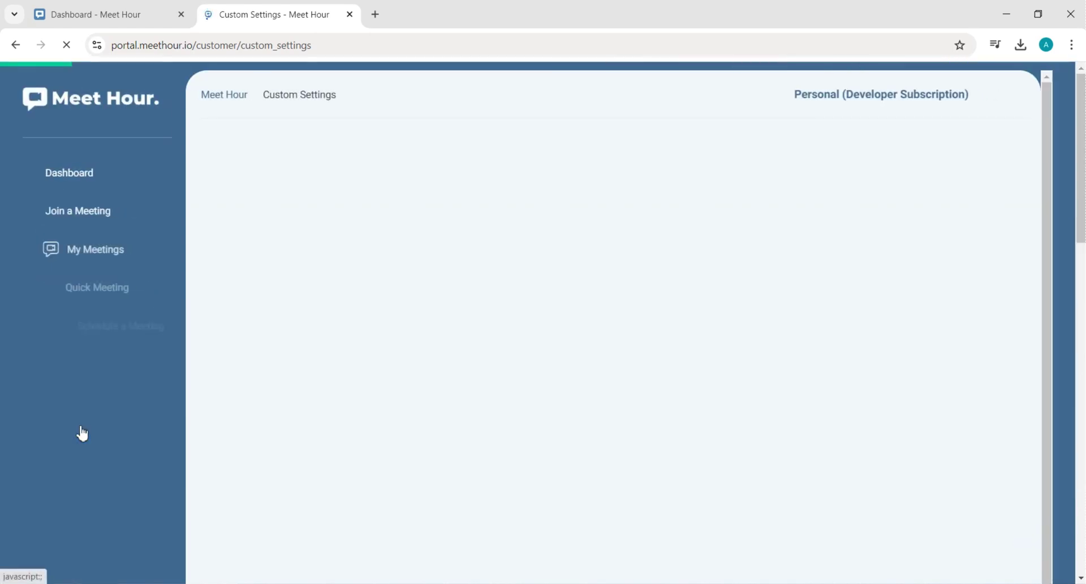
scroll(444, 160, down, 1)
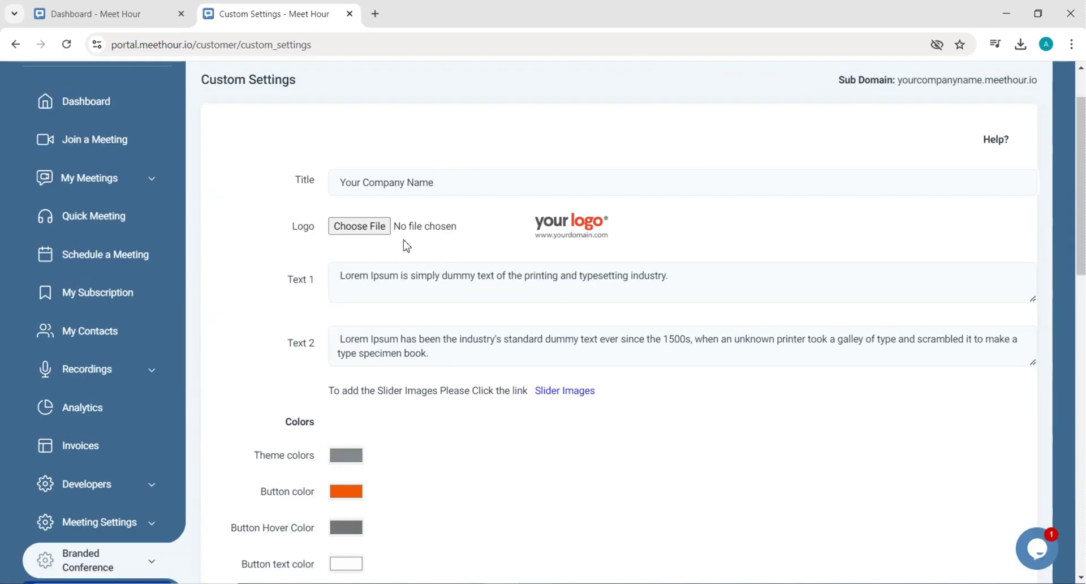
scroll(464, 221, down, 1)
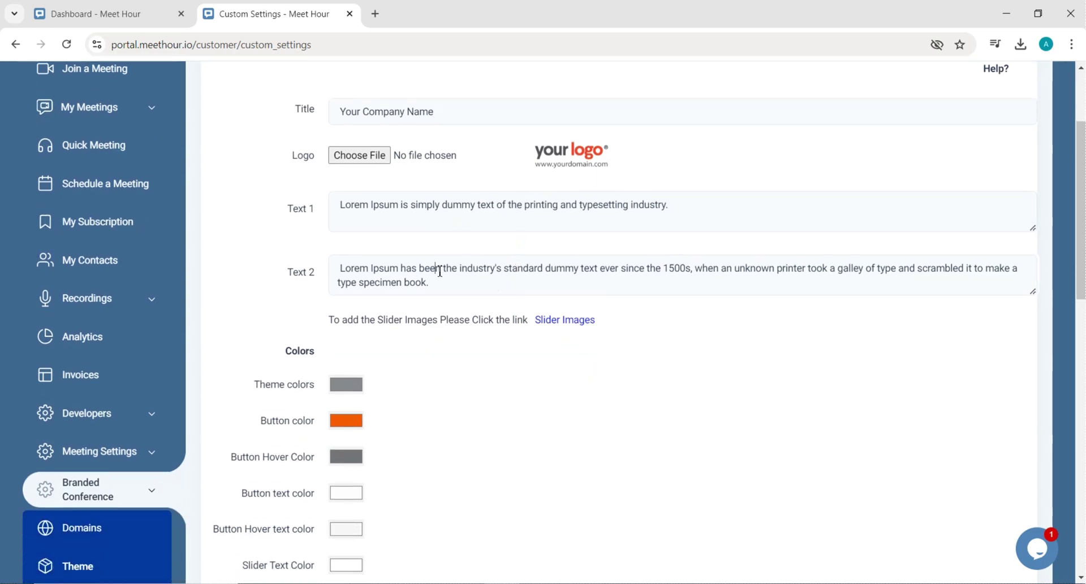
scroll(446, 292, down, 2)
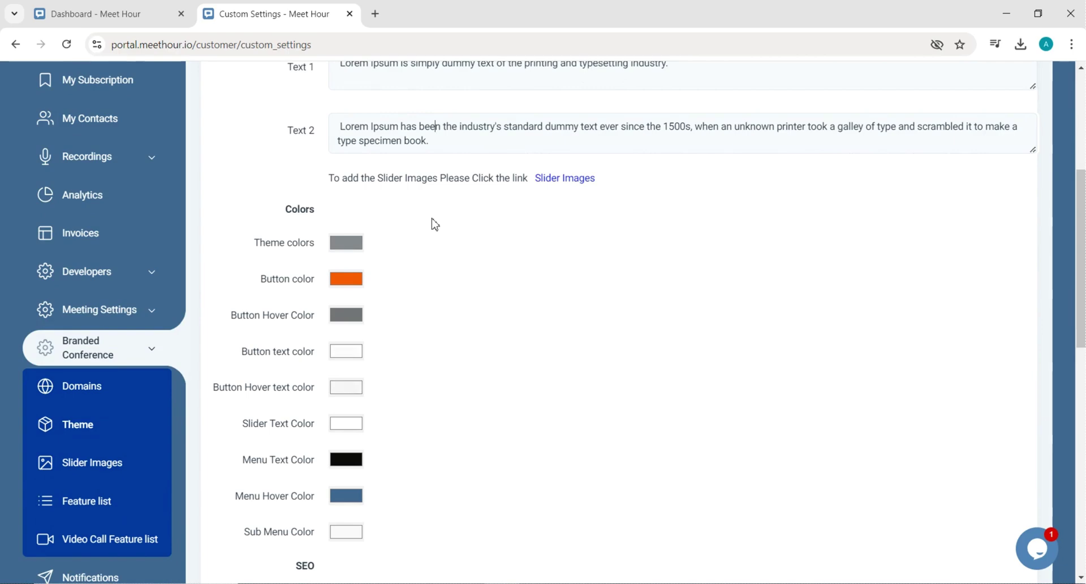
click(344, 252)
click(471, 226)
click(360, 285)
click(262, 340)
Step: Review the Features Section and contact fields, opening the Client features page in a background tab
scroll(372, 396, down, 5)
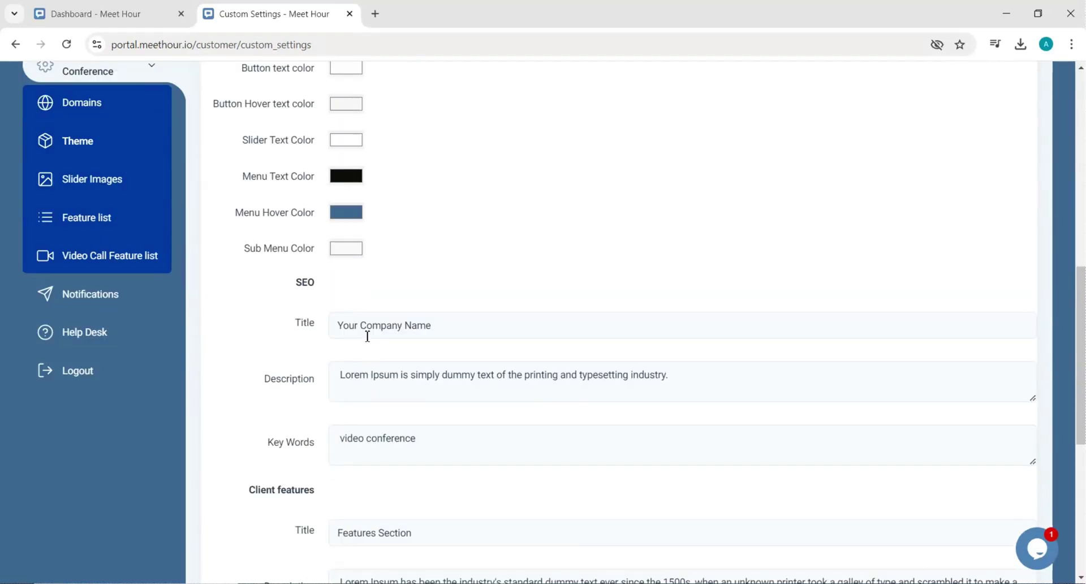
scroll(368, 335, down, 3)
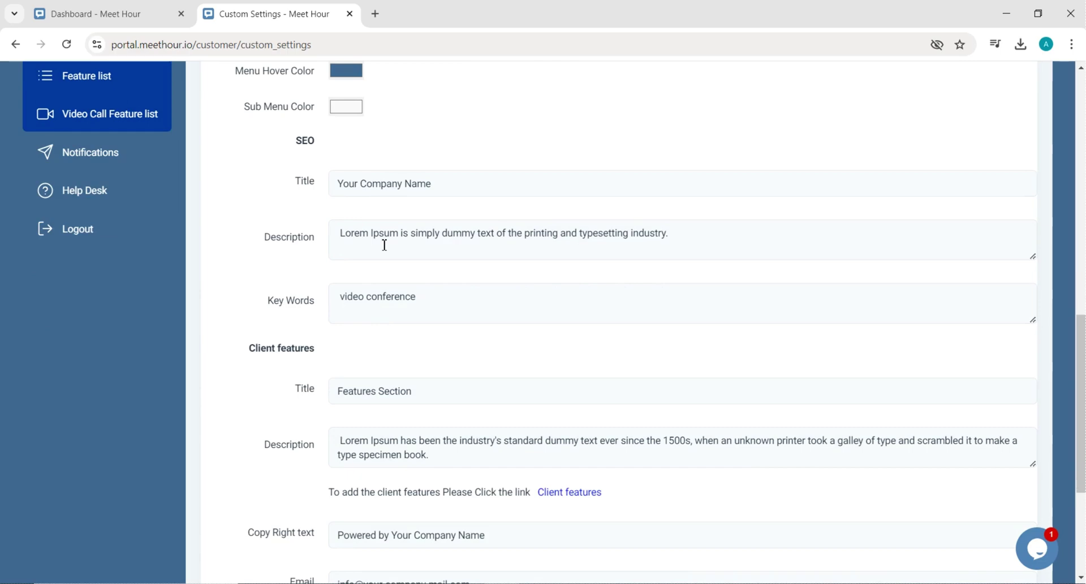
scroll(384, 245, down, 1)
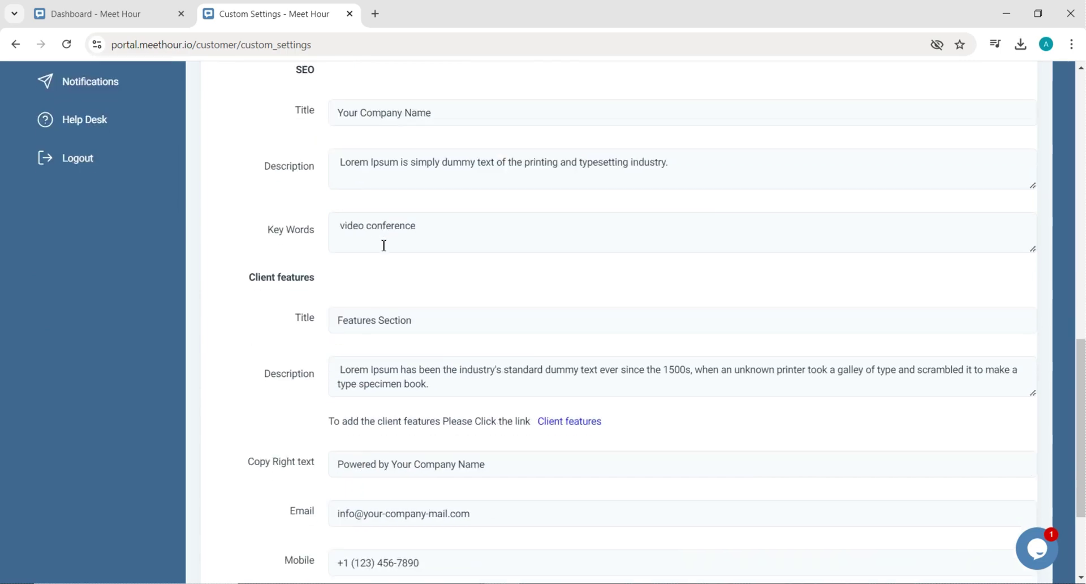
scroll(384, 245, down, 1)
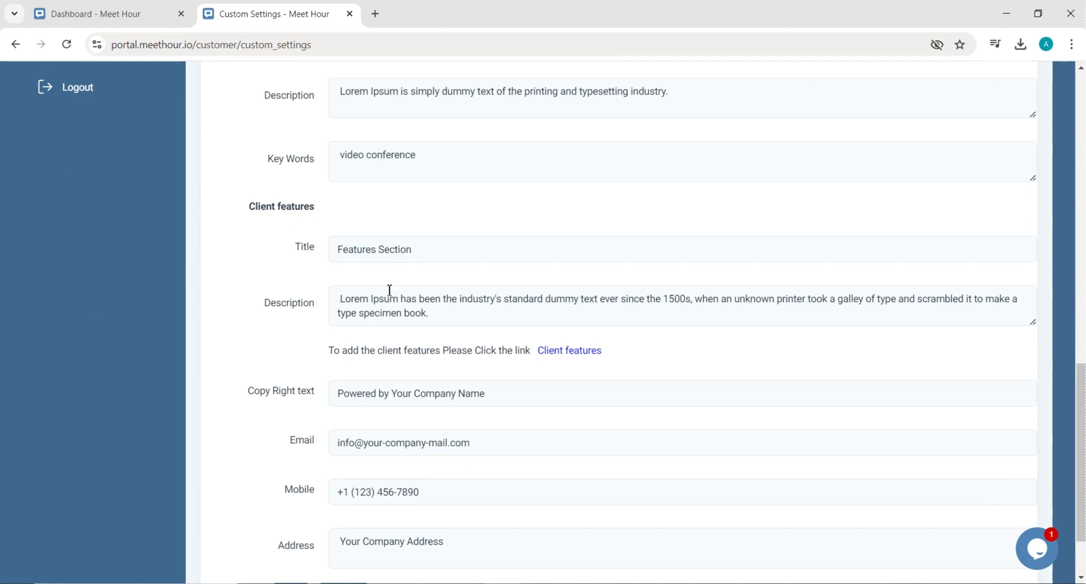
middle_click(566, 353)
scroll(678, 328, down, 2)
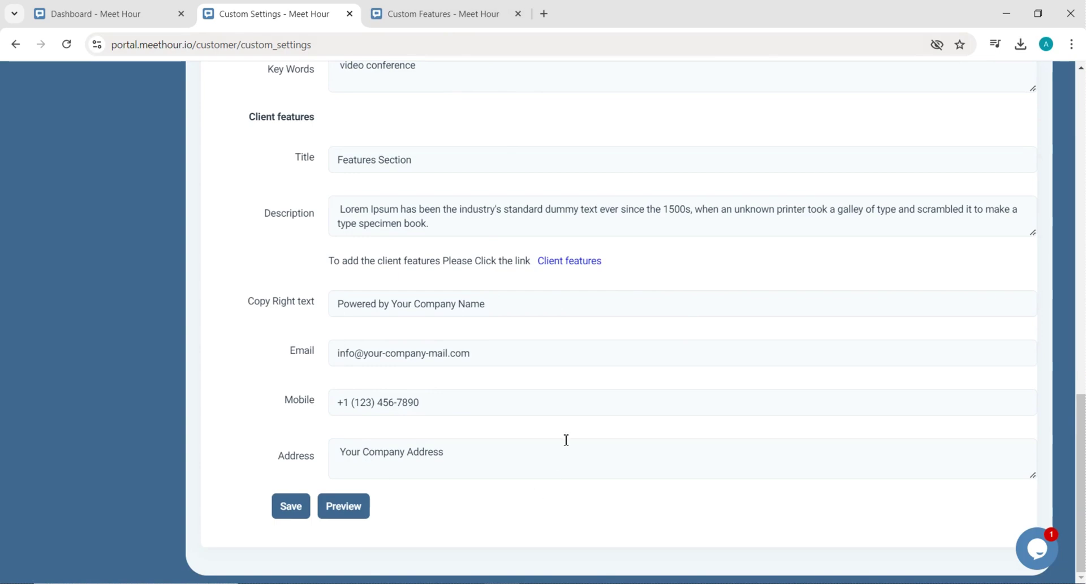
scroll(371, 308, up, 6)
scroll(371, 309, up, 5)
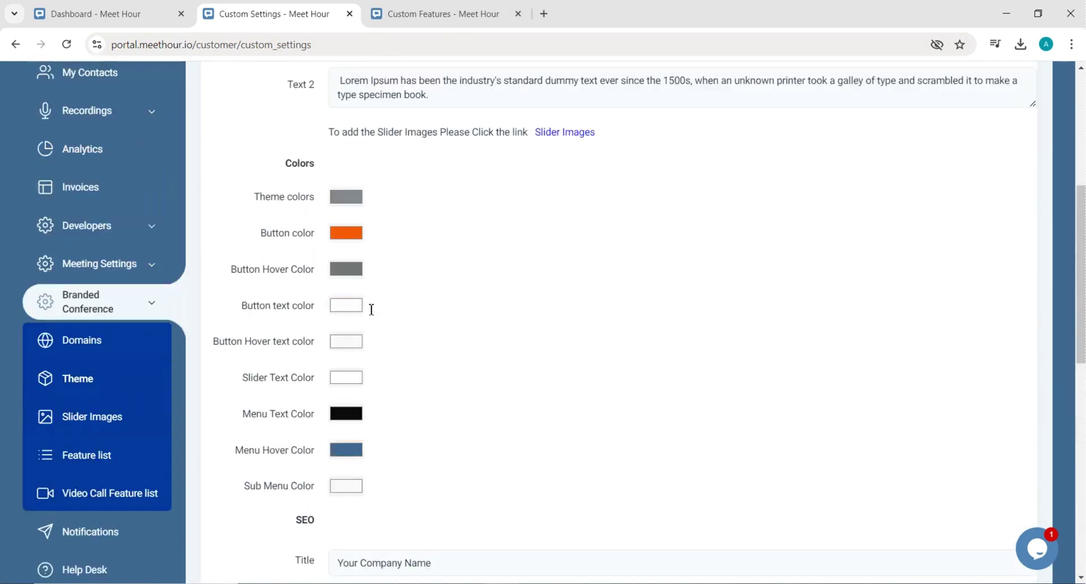
scroll(340, 513, down, 13)
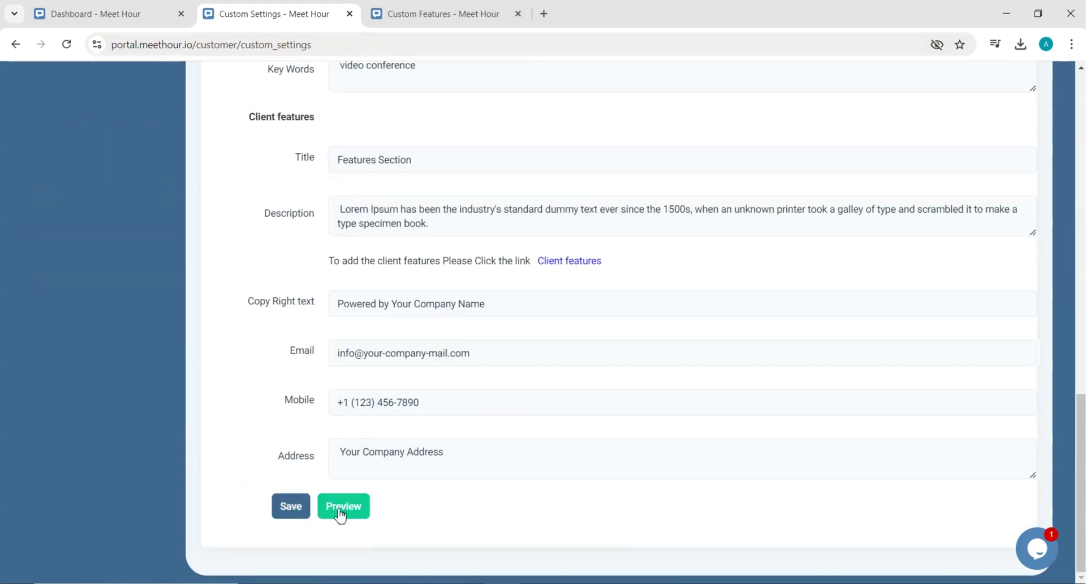
Step: Preview the branded landing page, browse its features and footer, then go to its login
click(341, 506)
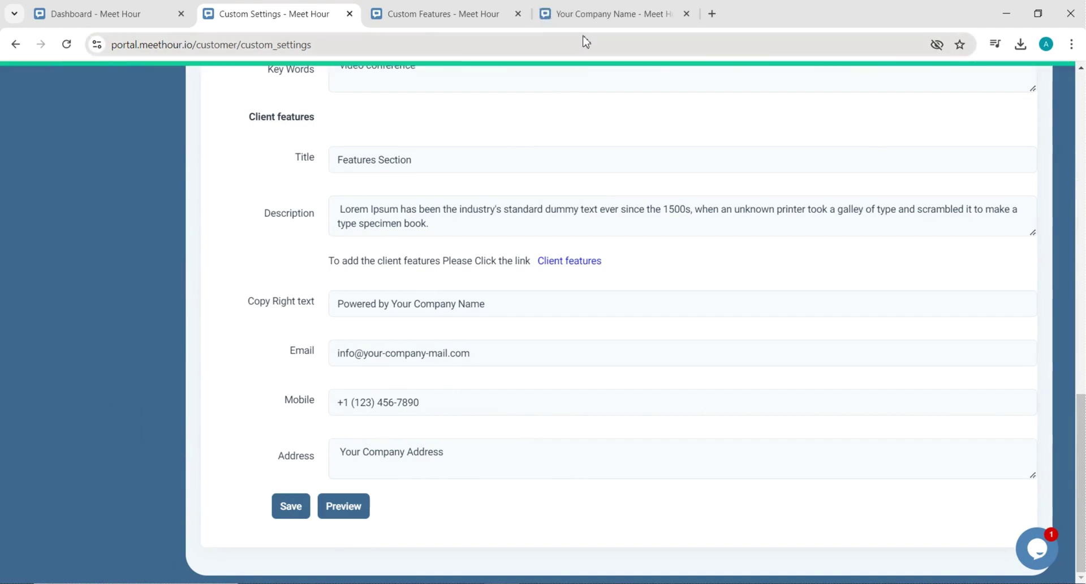
scroll(456, 275, down, 5)
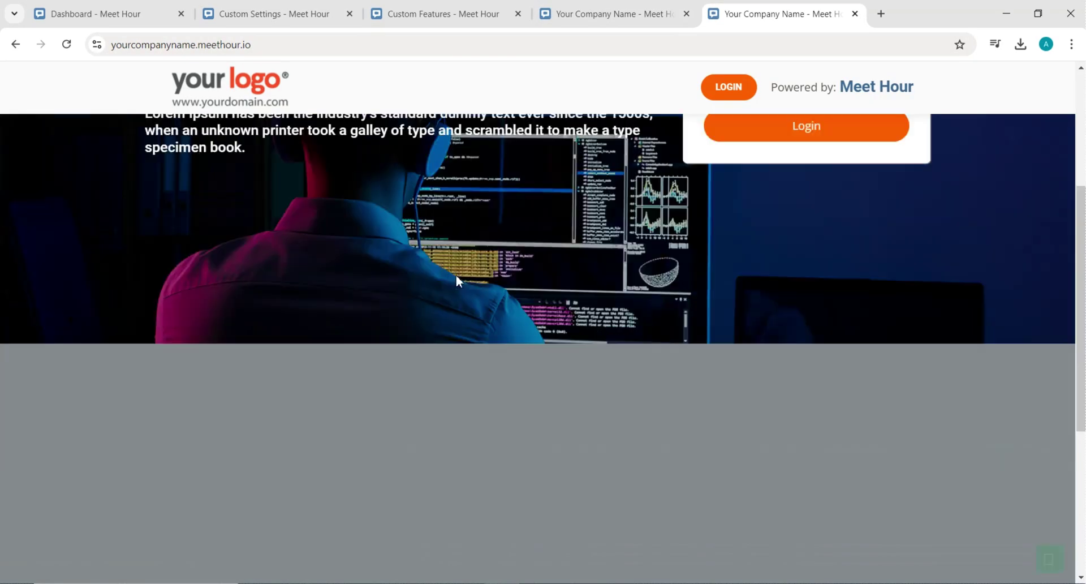
scroll(457, 283, down, 5)
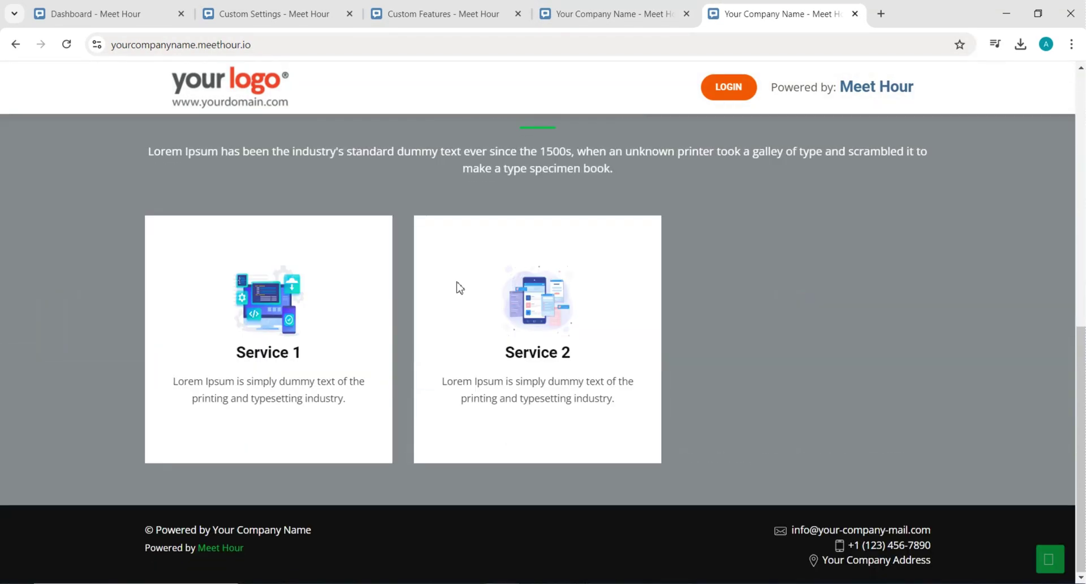
scroll(459, 287, up, 4)
scroll(408, 339, down, 4)
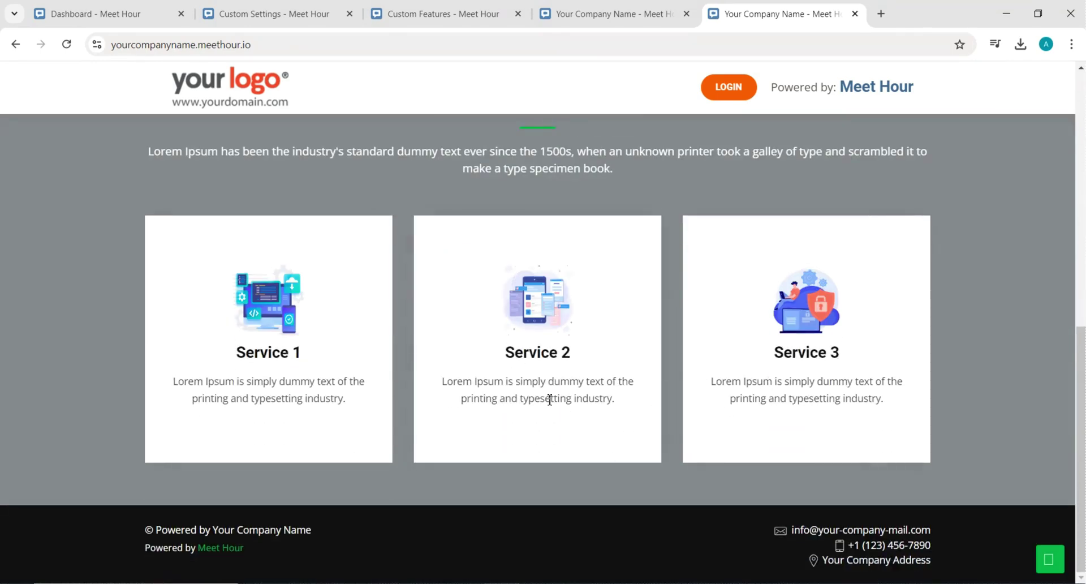
scroll(548, 401, up, 10)
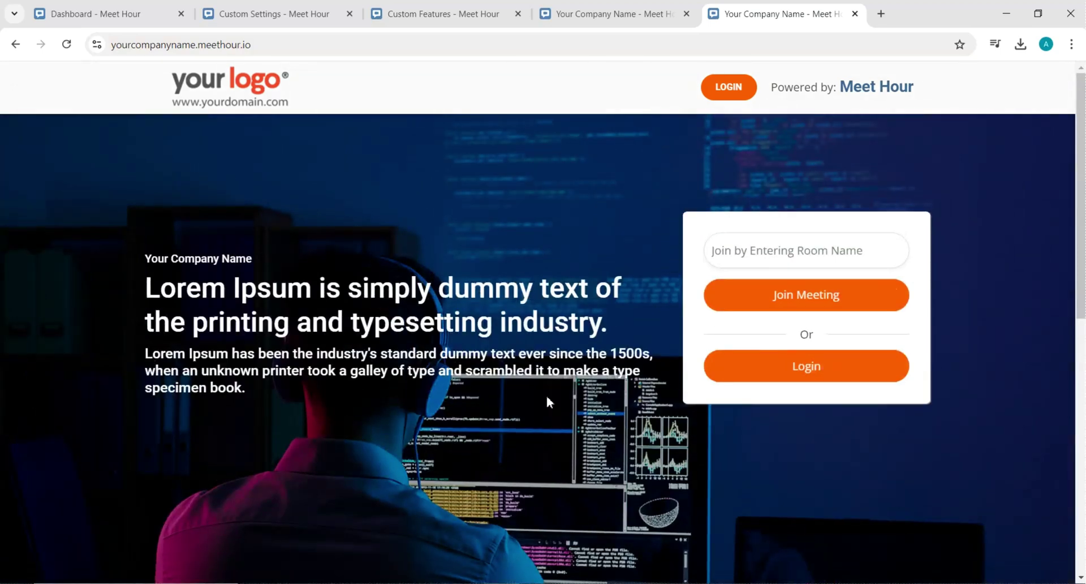
click(721, 87)
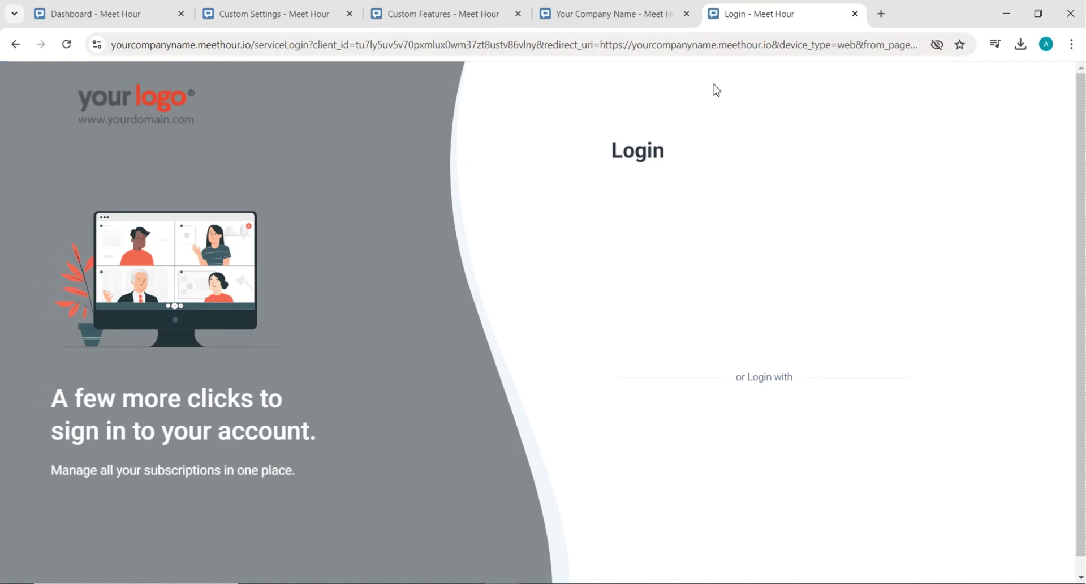
Step: Sign in and set the Conference UI app name to 'Yourcomanyname'
click(656, 340)
scroll(148, 331, down, 5)
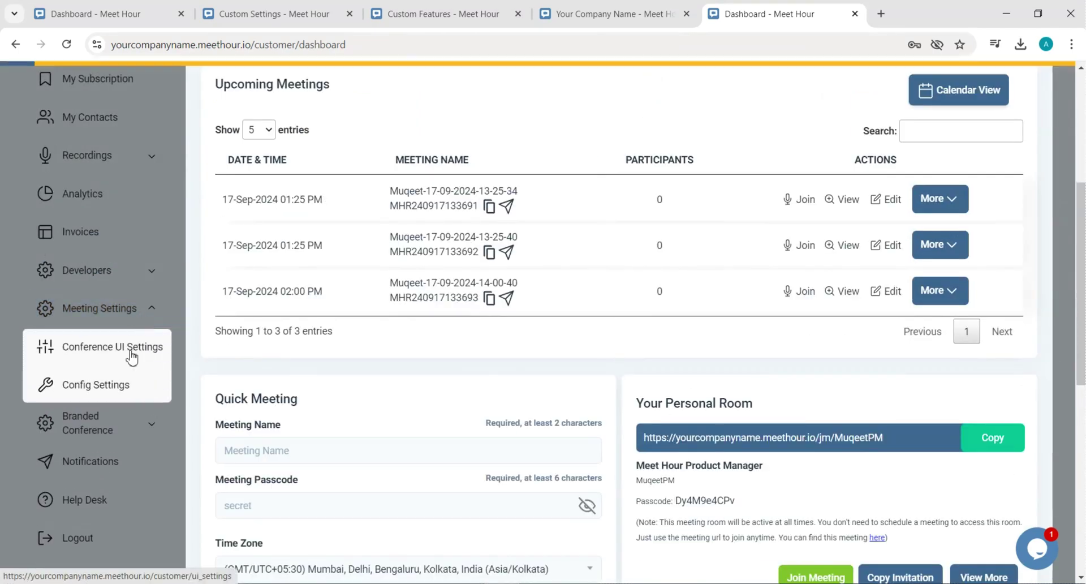
click(99, 348)
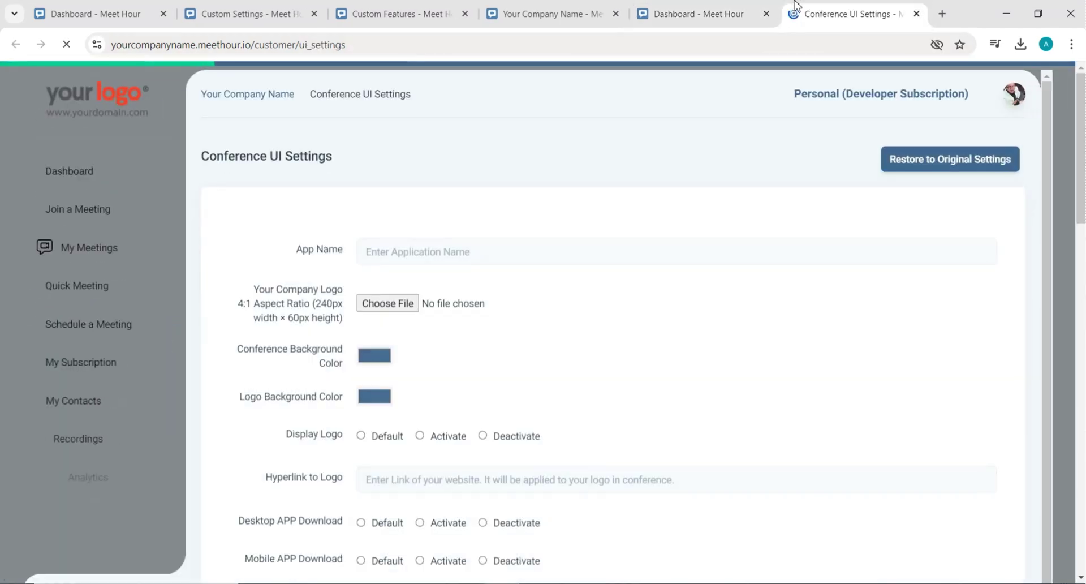
click(566, 251)
text(Yourcomanyname)
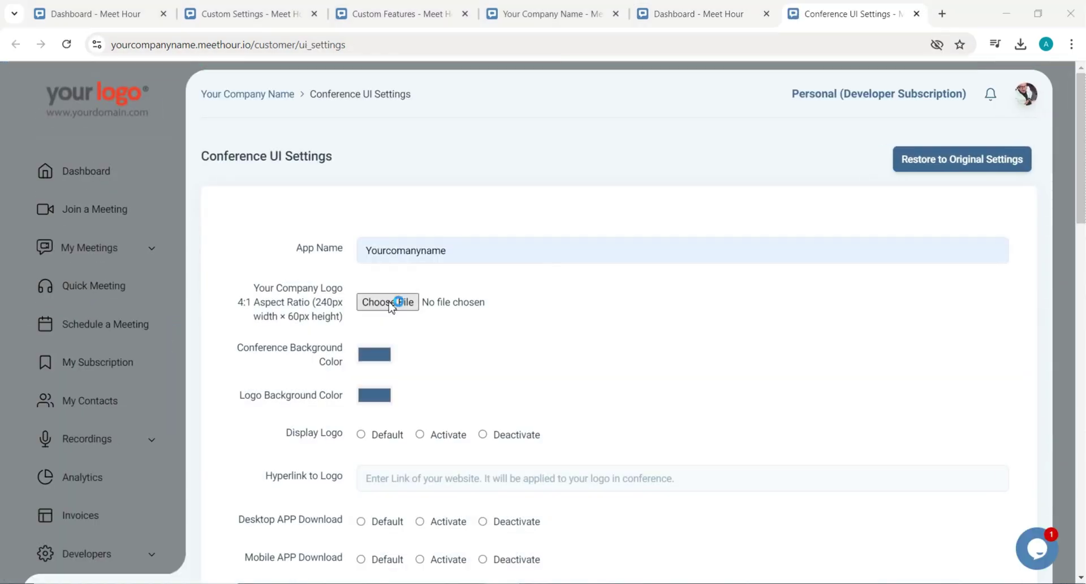
Step: Choose logo.png as the conference logo
click(387, 303)
click(322, 242)
click(411, 327)
scroll(402, 259, down, 3)
Step: Set a green conference background colour and update the UI settings
click(375, 215)
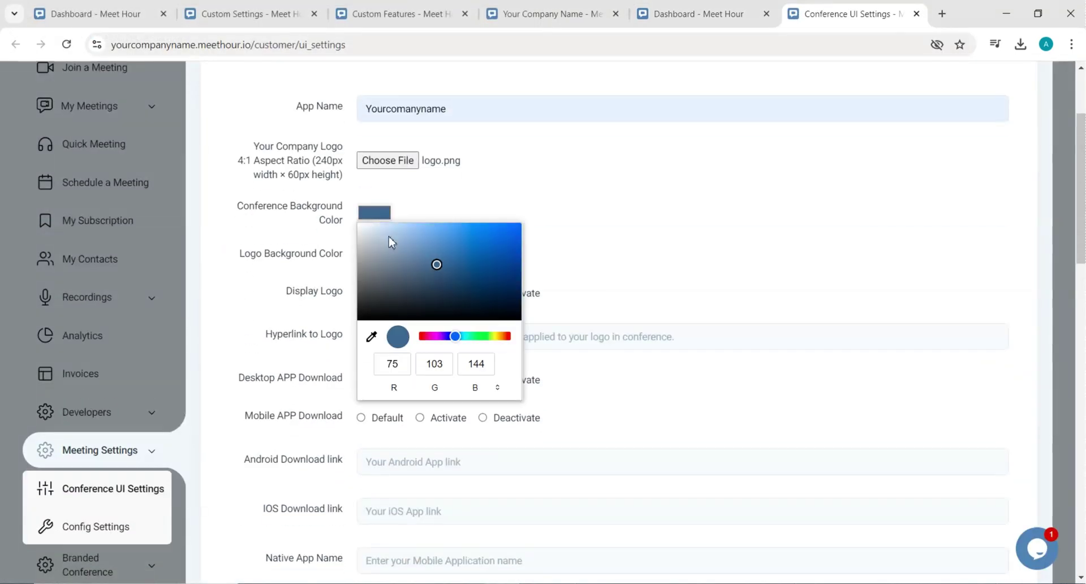
click(473, 336)
click(475, 257)
click(599, 252)
scroll(583, 232, down, 8)
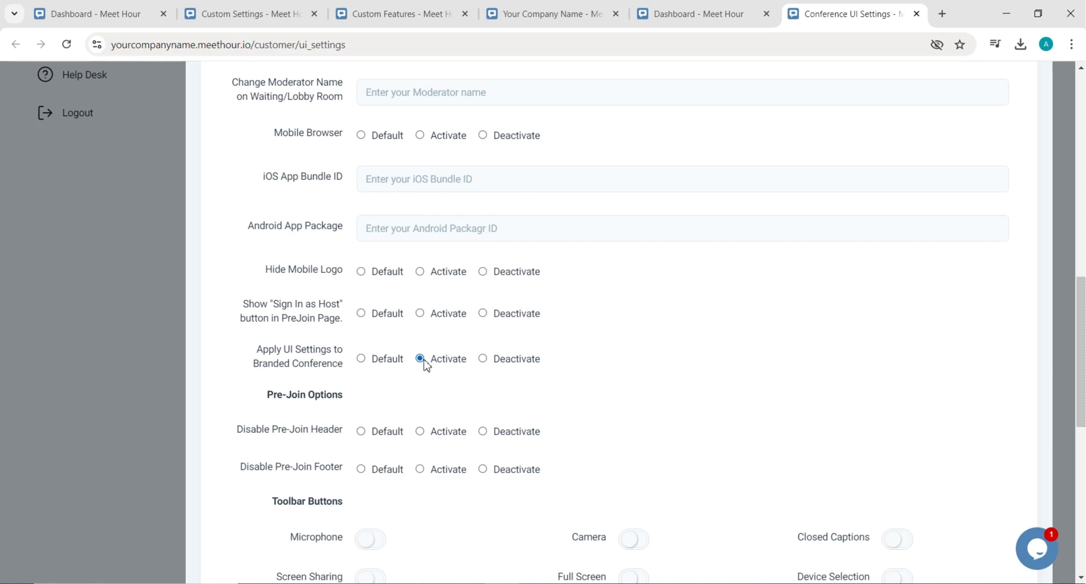
scroll(425, 365, down, 1)
scroll(425, 364, down, 6)
click(332, 516)
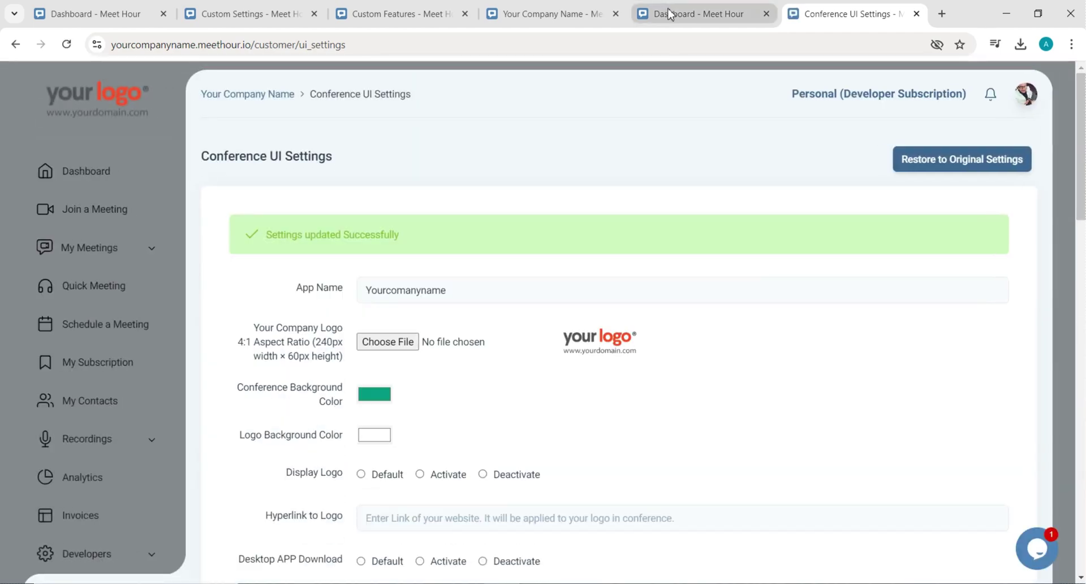
Step: Start an instant meeting from the Dashboard and join the branded meeting room
click(668, 13)
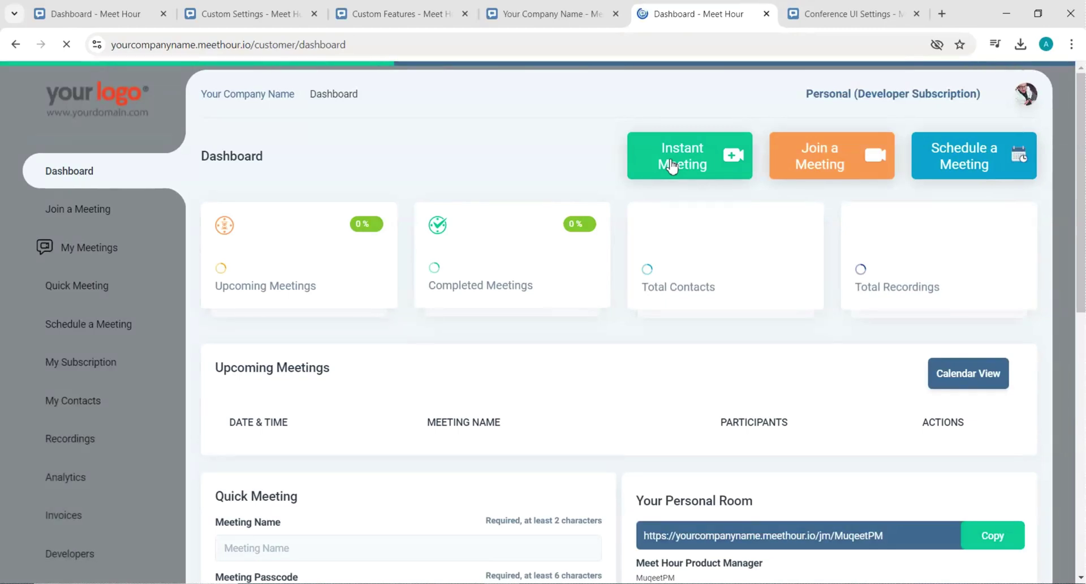
click(669, 165)
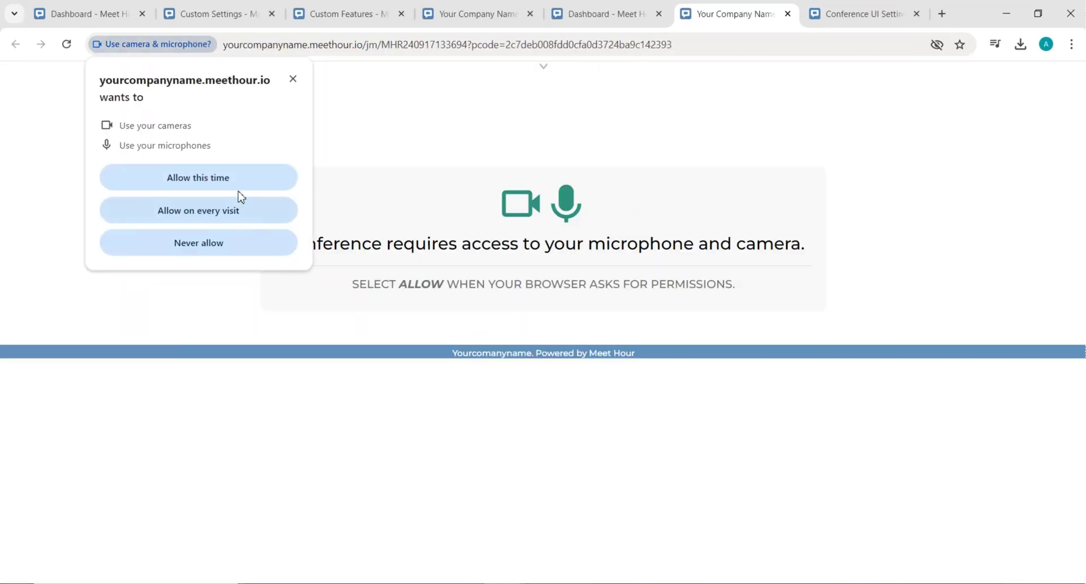
click(240, 191)
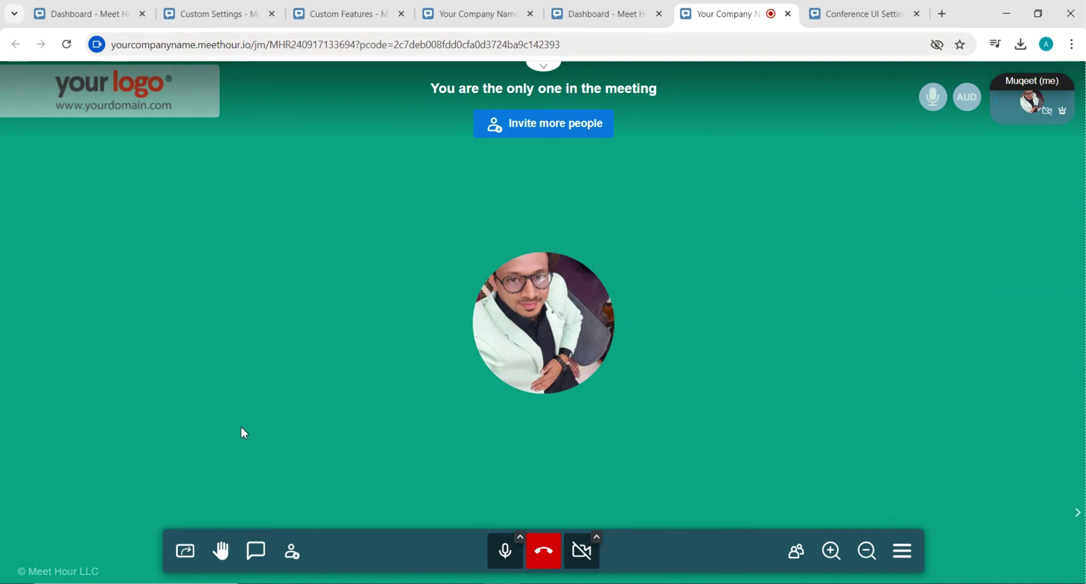
Step: Load Gmail in a new tab and close the other Gmail account's tab
click(942, 14)
text(gmail.com)
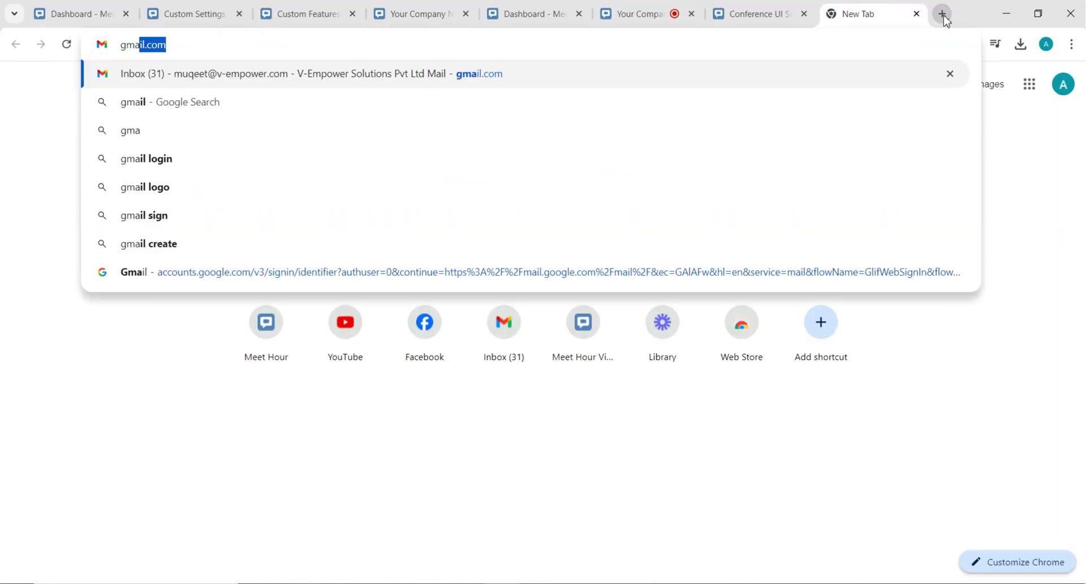
key(Return)
click(817, 13)
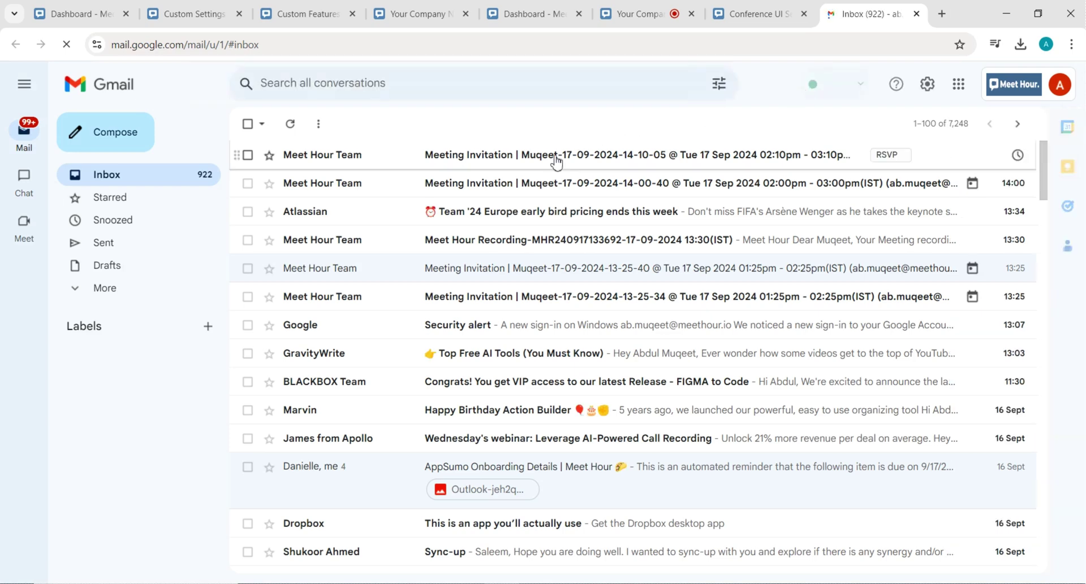
Step: Open the latest Meet Hour invitation email and view its join link and contact footer
click(553, 163)
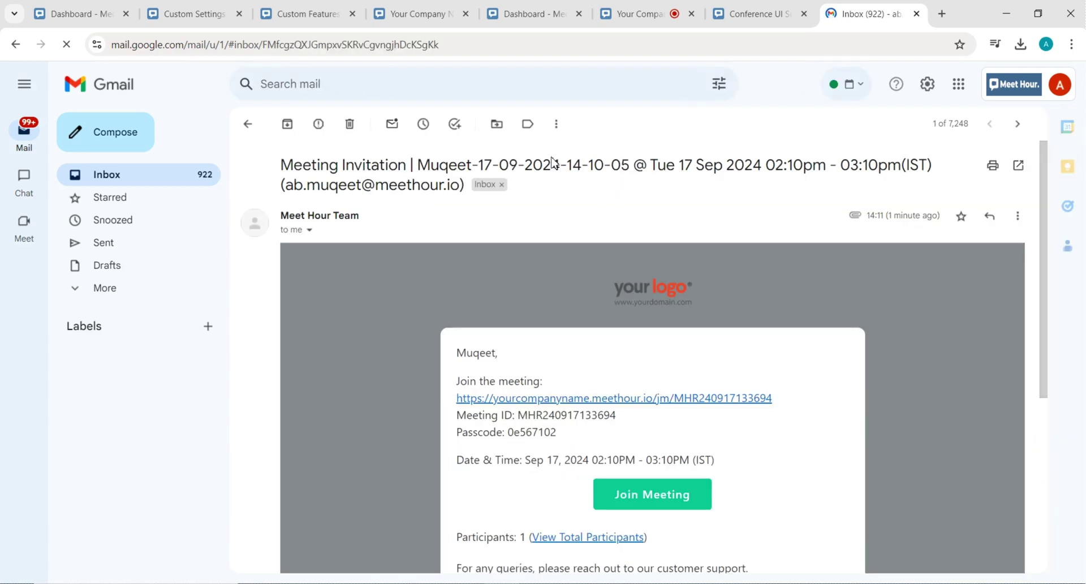
scroll(518, 311, down, 1)
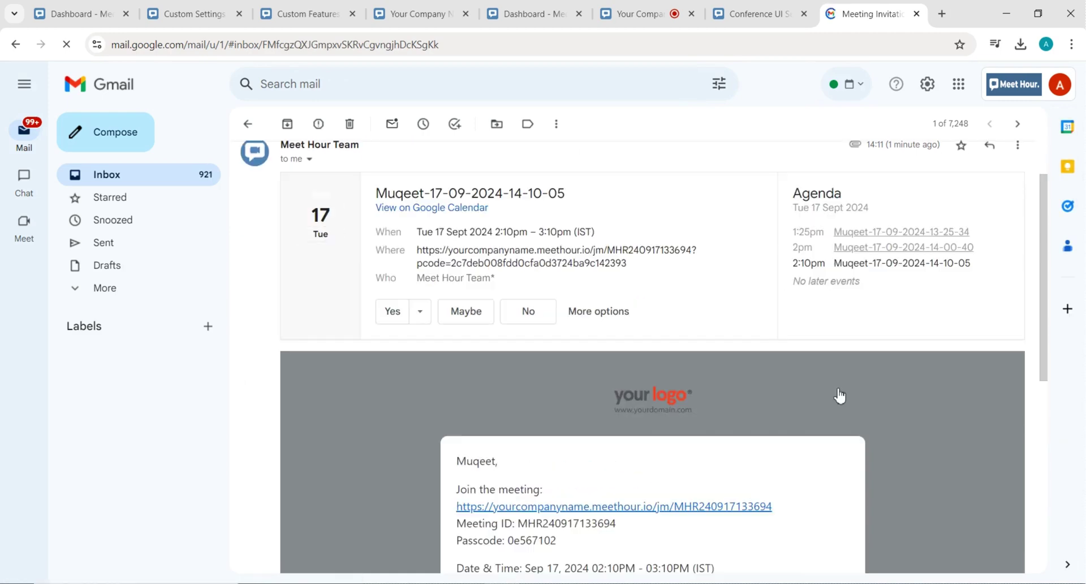
scroll(843, 389, down, 2)
scroll(844, 388, down, 3)
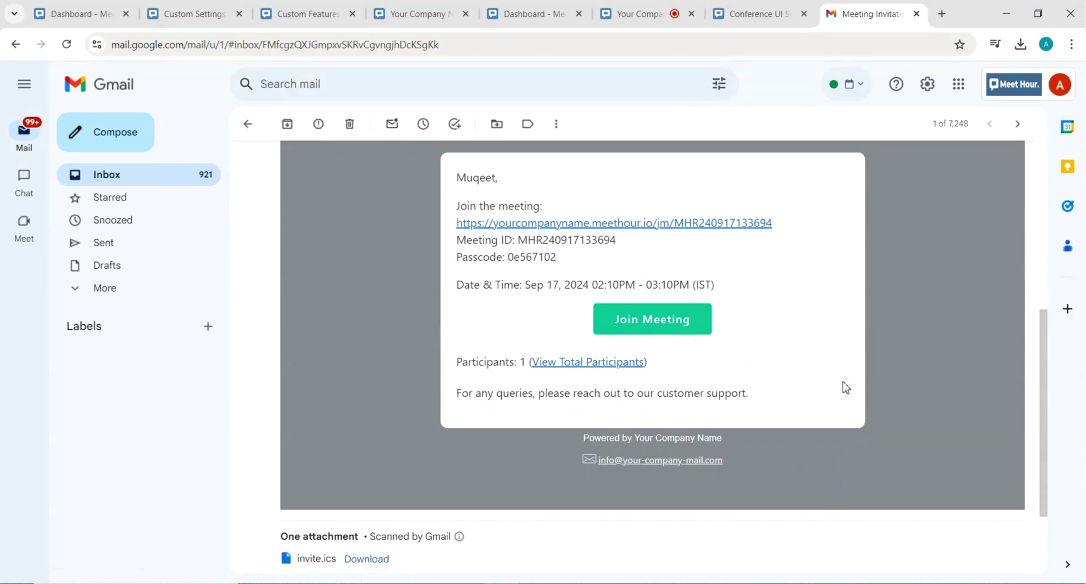